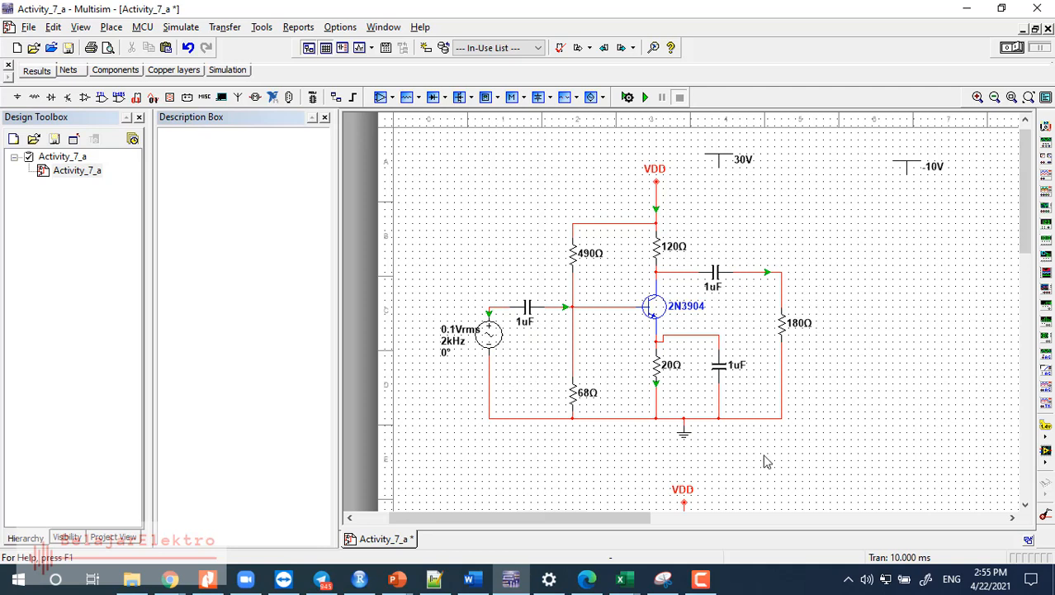
click(700, 578)
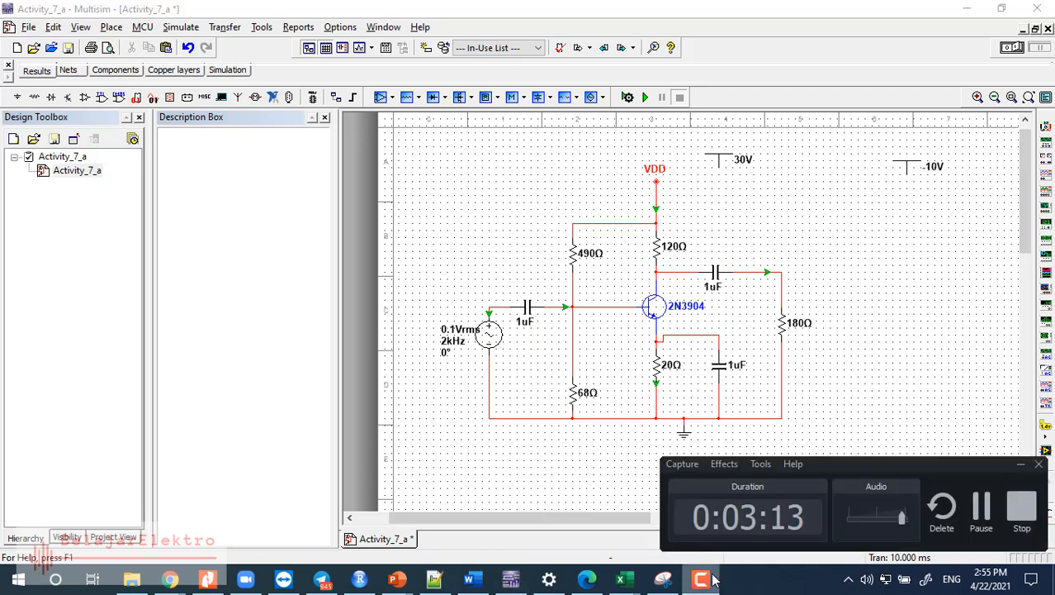
click(850, 274)
click(1021, 467)
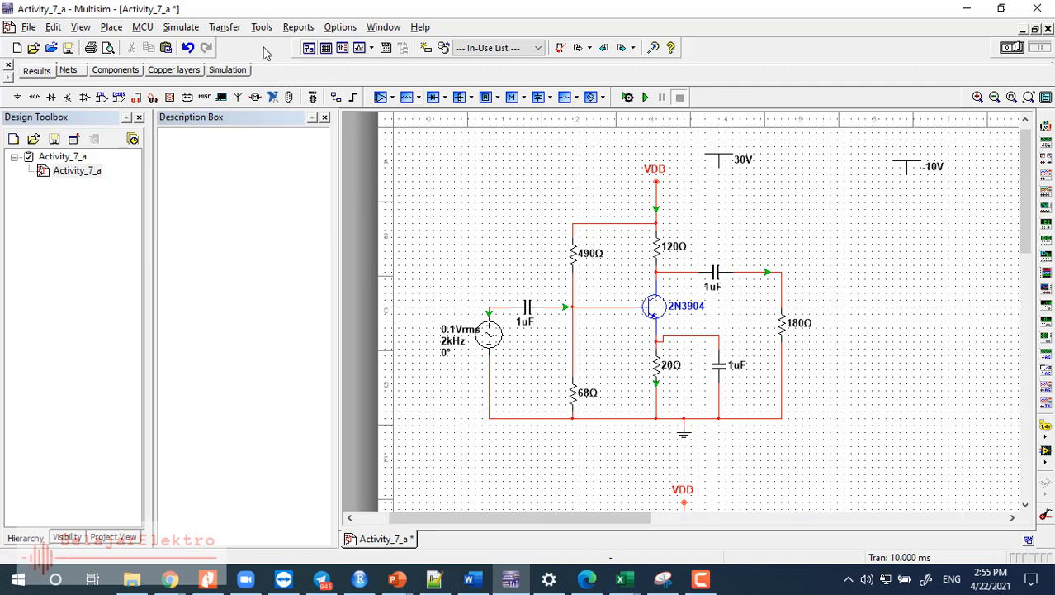
Run a transient analysis of V(4) and V(vi) for the amplifier with the 0.1 Vrms input, then close the resulting graph
click(190, 28)
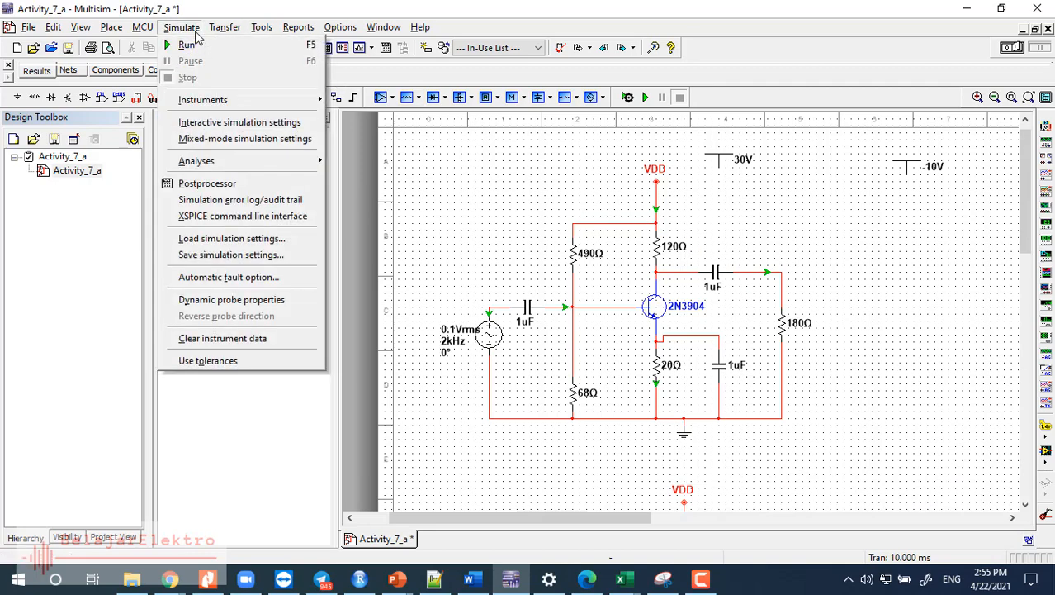
mouse_move(219, 108)
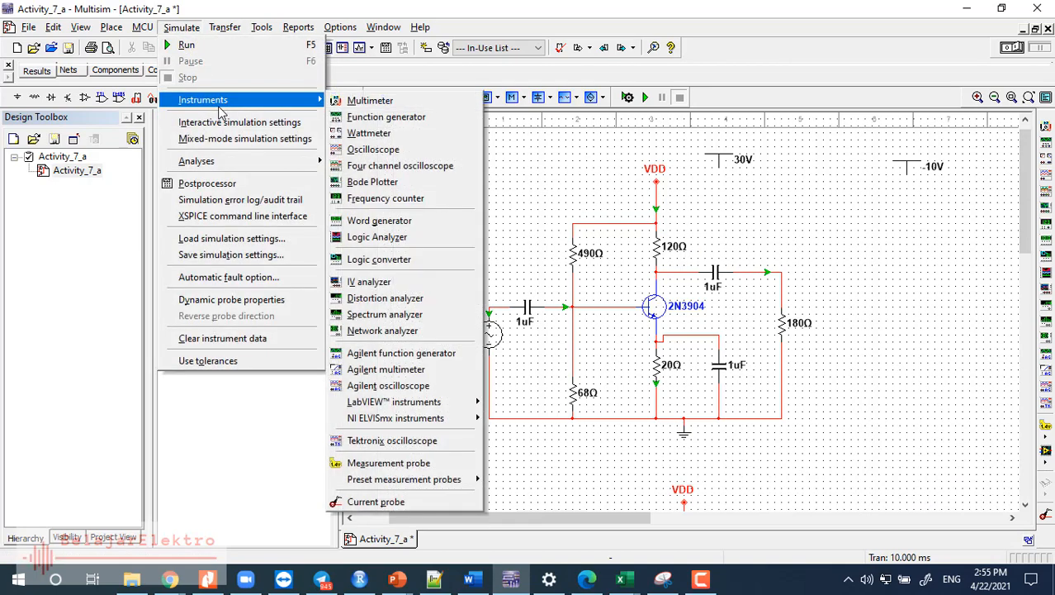
mouse_move(260, 161)
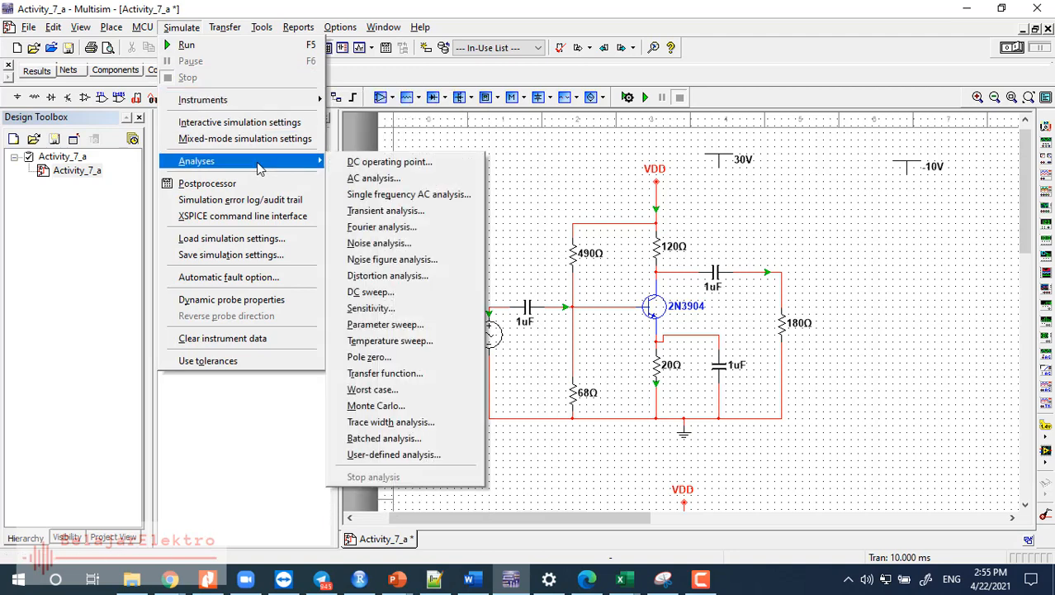
click(415, 211)
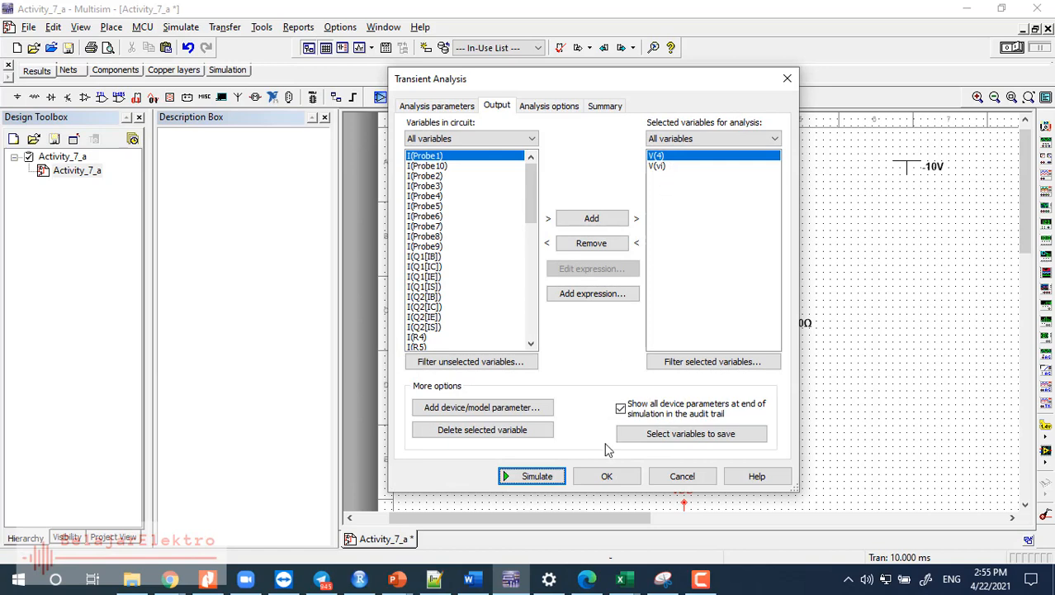
click(533, 476)
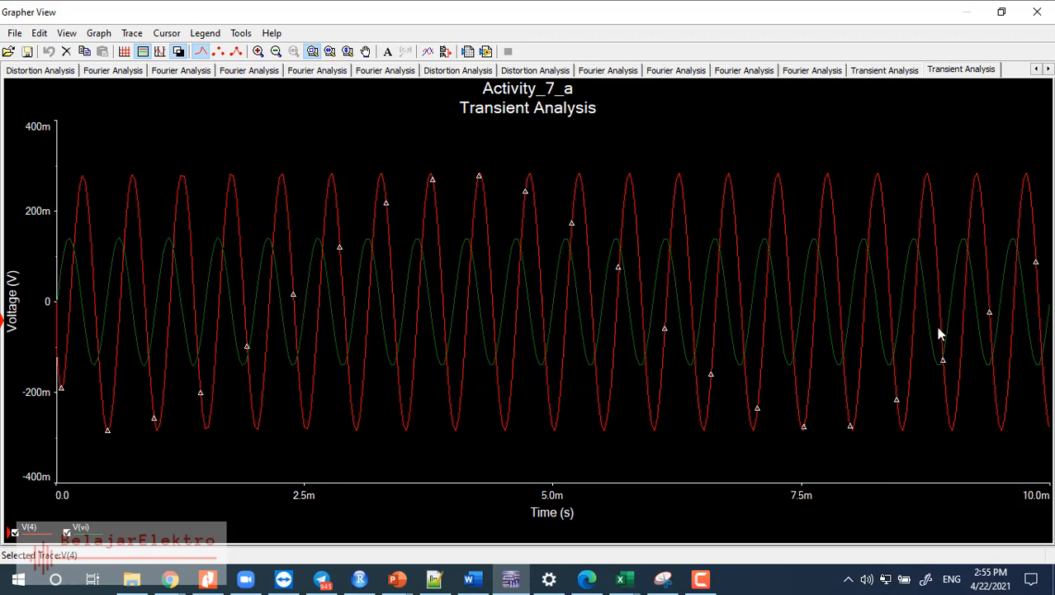
click(1039, 17)
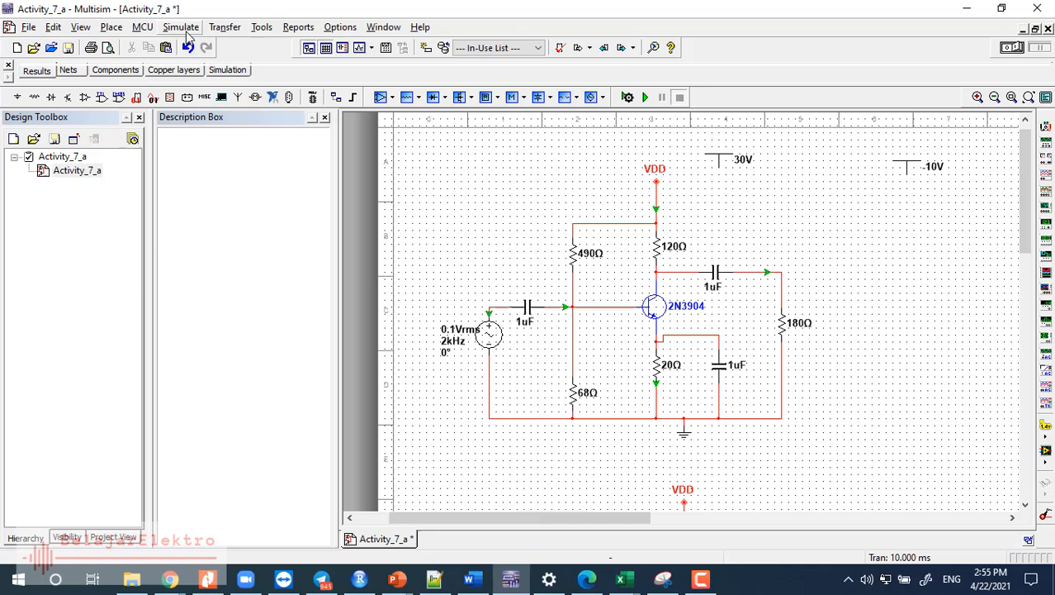
Open the Fourier analysis parameters and check the fundamental frequency setting
click(185, 30)
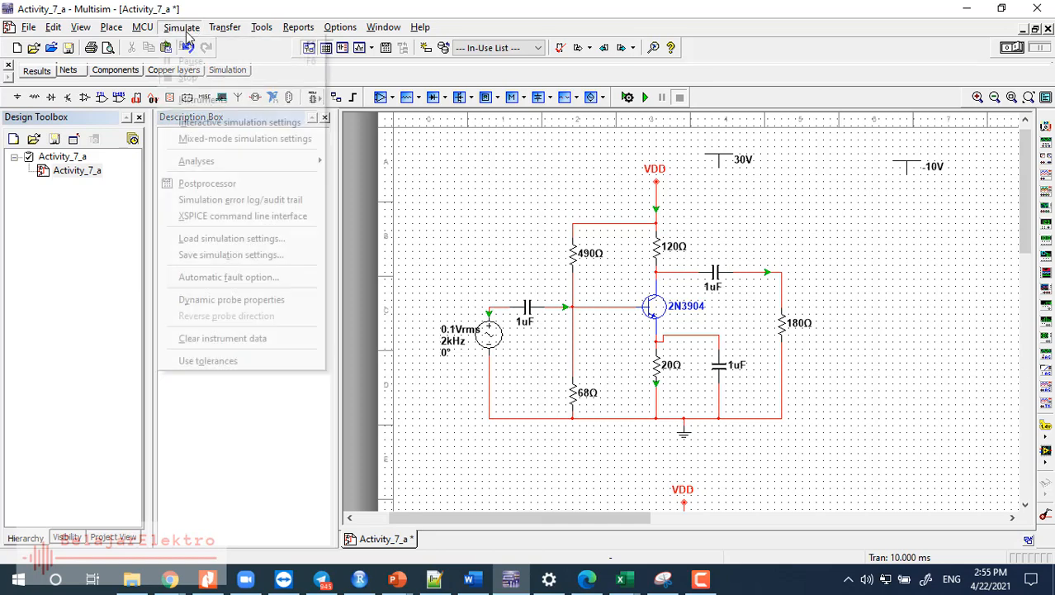
mouse_move(247, 170)
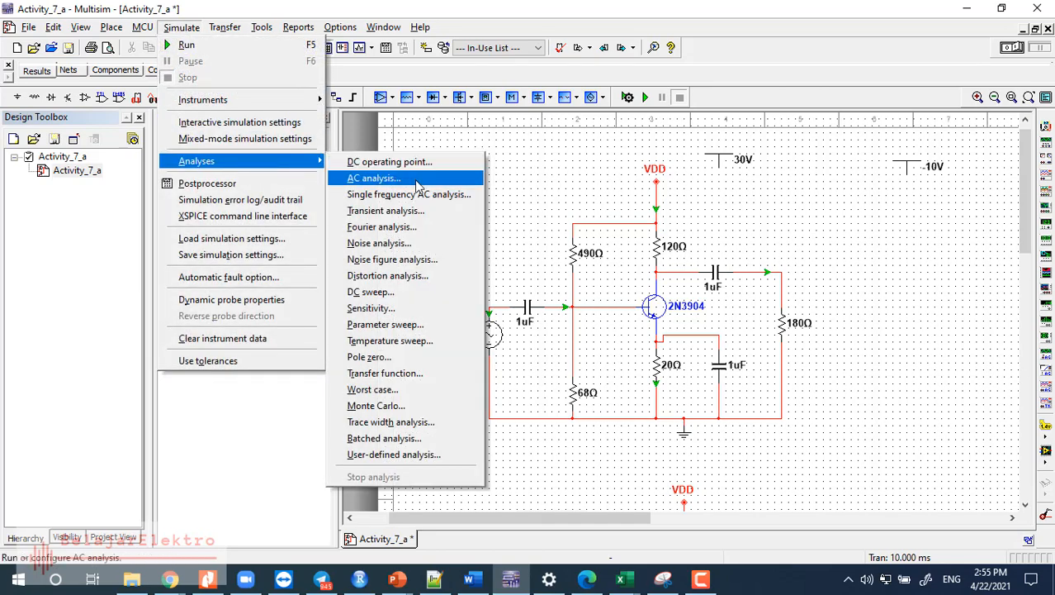
click(422, 237)
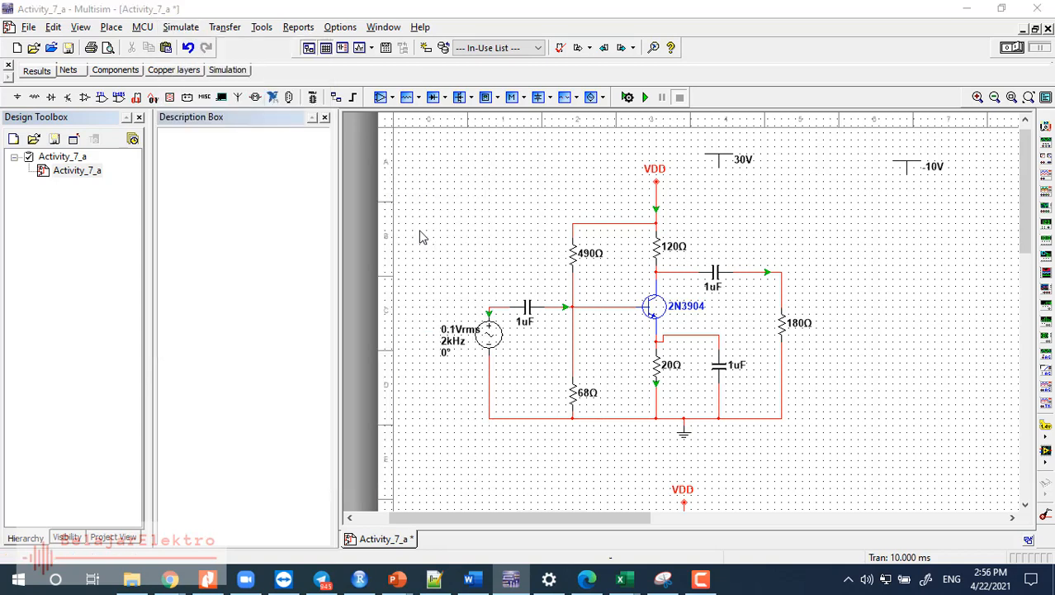
drag(568, 81, 201, 81)
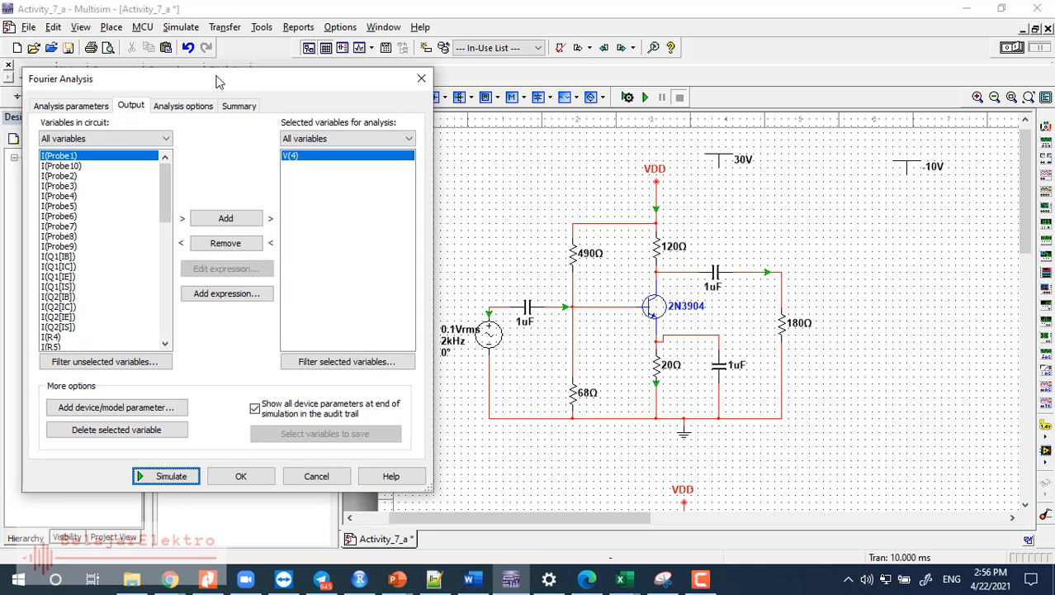
click(101, 107)
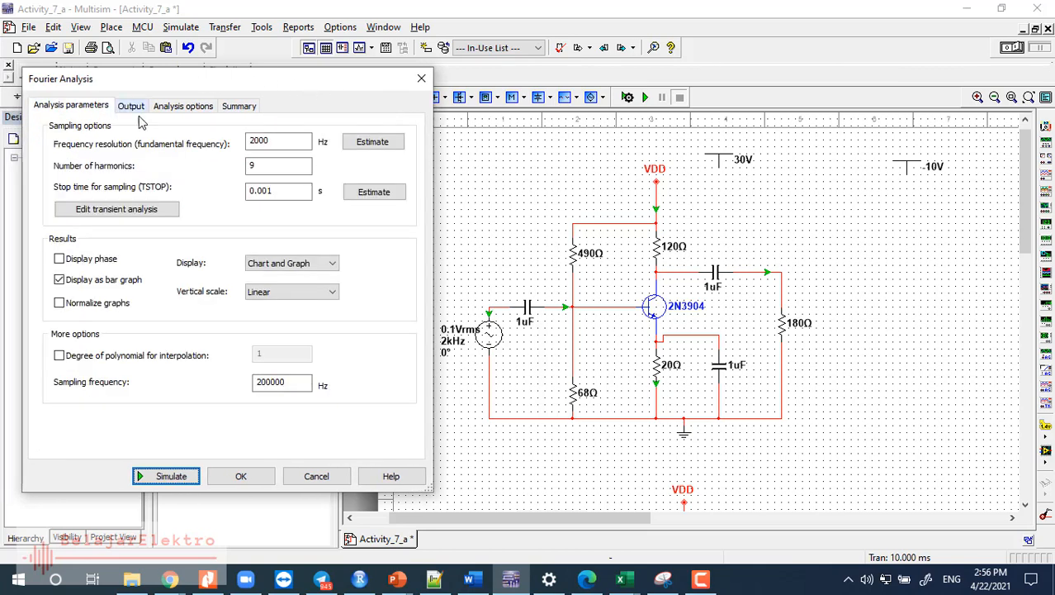
click(298, 136)
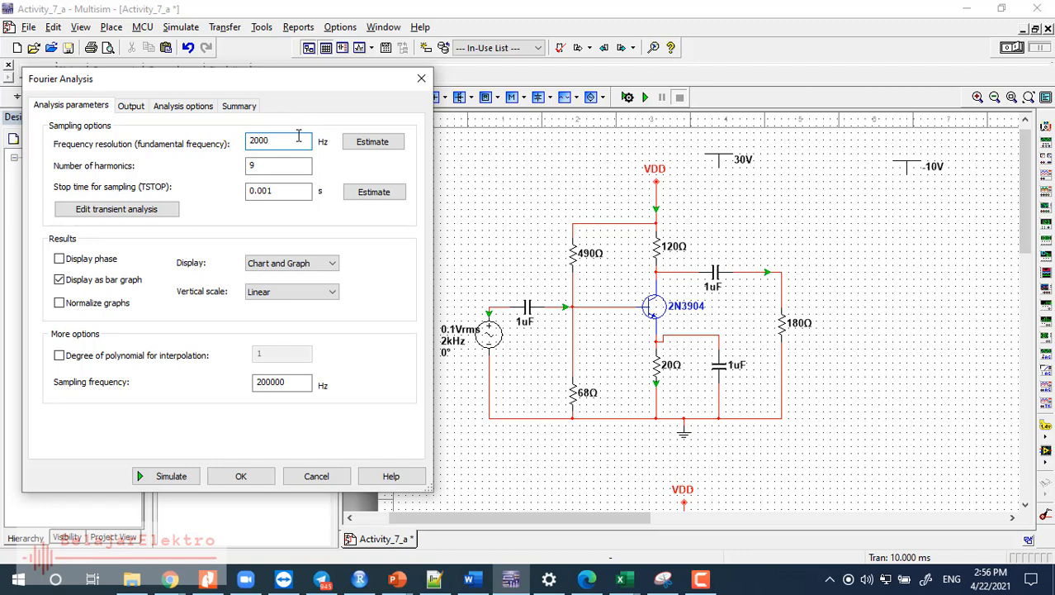
drag(272, 139, 253, 141)
click(281, 140)
Set the Fourier analysis sampling frequency to 40000 Hz
click(291, 381)
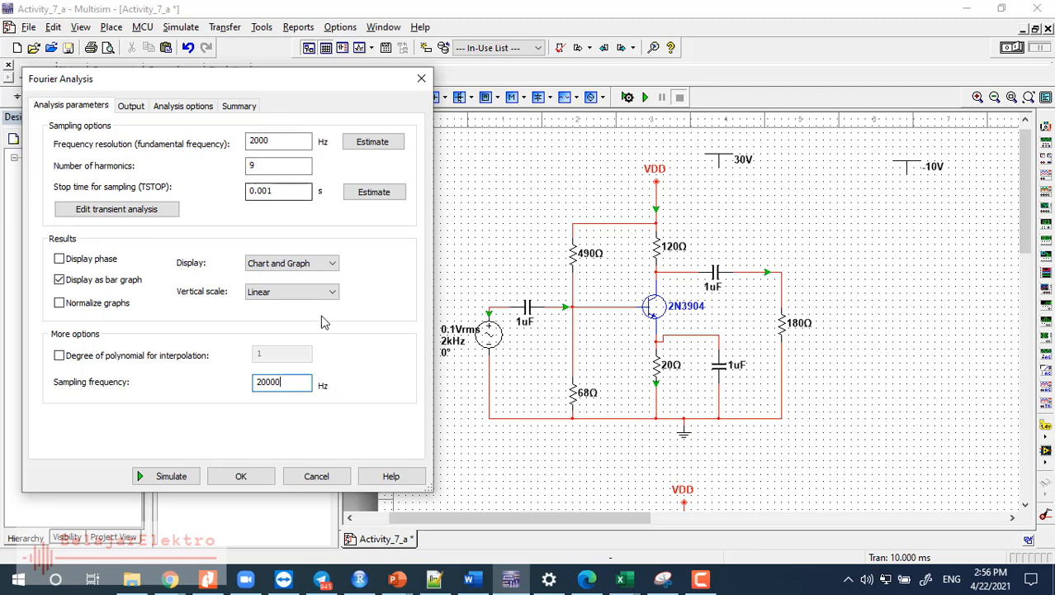
drag(289, 385, 246, 384)
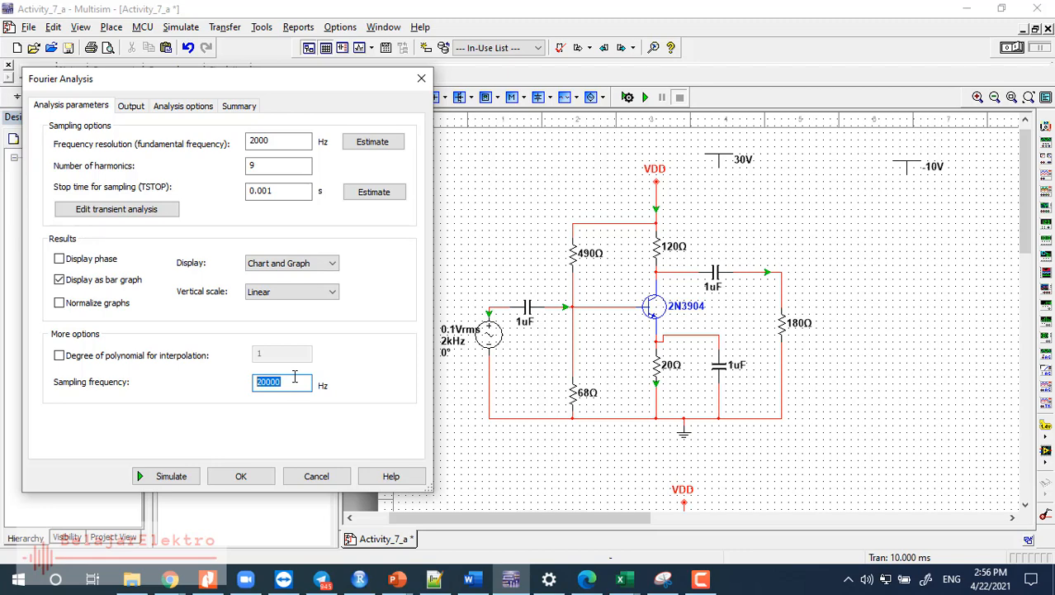
key(Left)
drag(294, 382, 255, 382)
click(284, 378)
key(Home)
Run the Fourier analysis of V(4) with the number of harmonics at 9
click(285, 165)
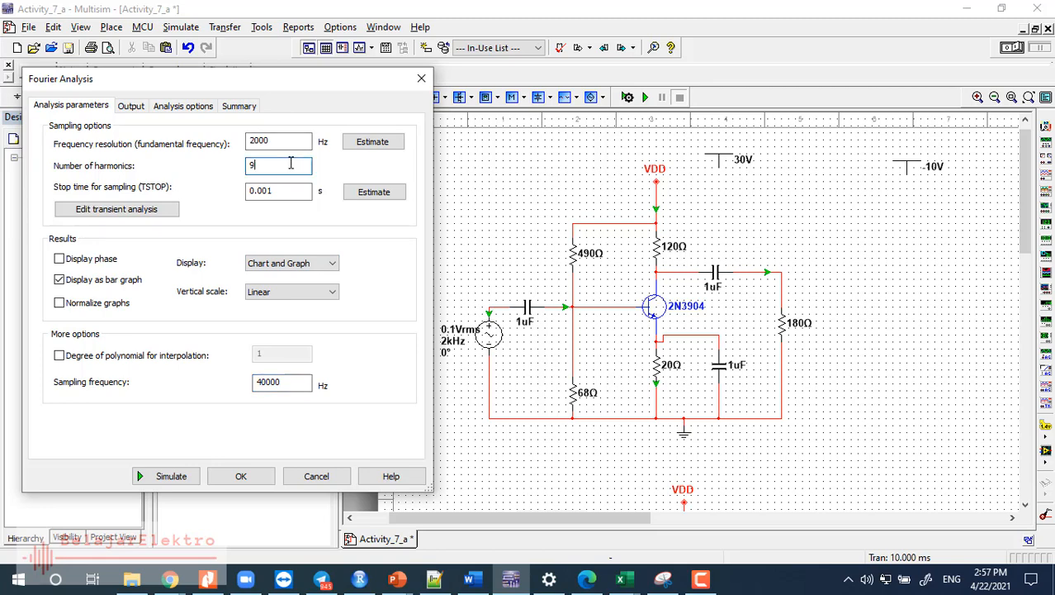
drag(273, 165, 246, 165)
click(280, 170)
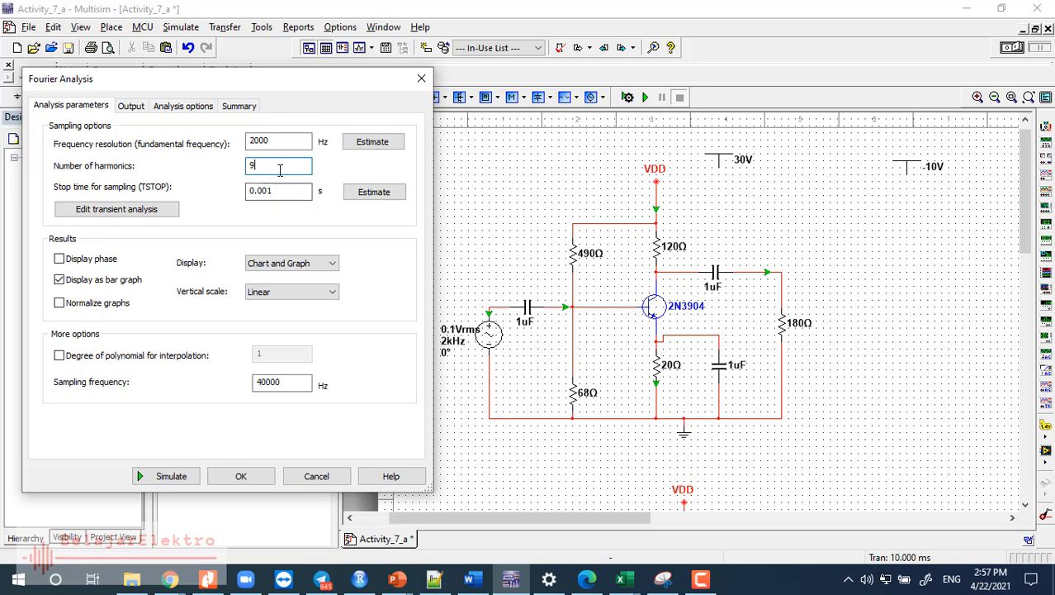
click(161, 477)
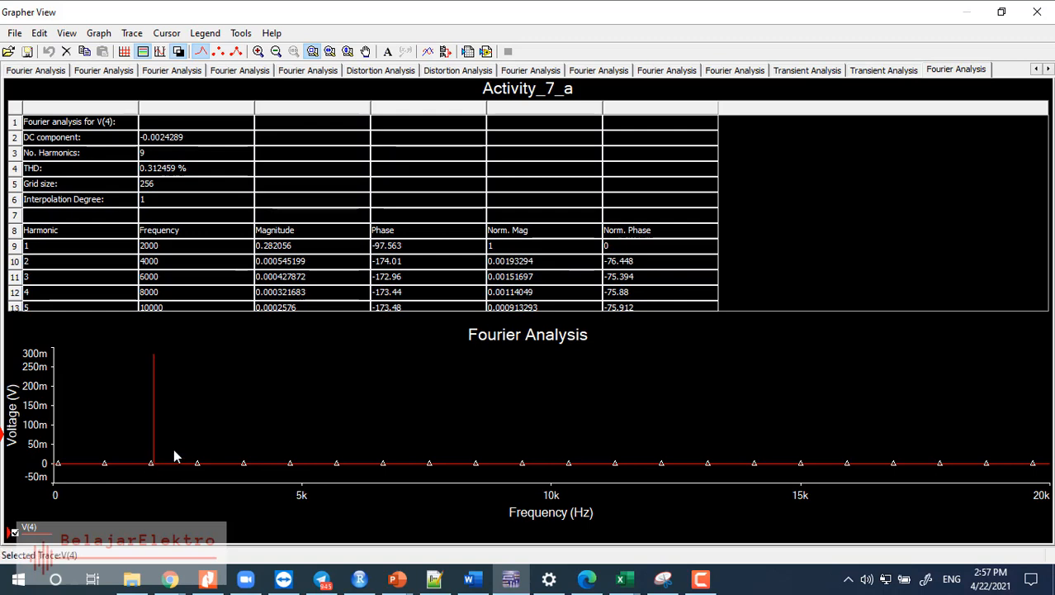
Examine the harmonic magnitudes and the THD in the Fourier analysis table for V(4), then close the results
click(861, 203)
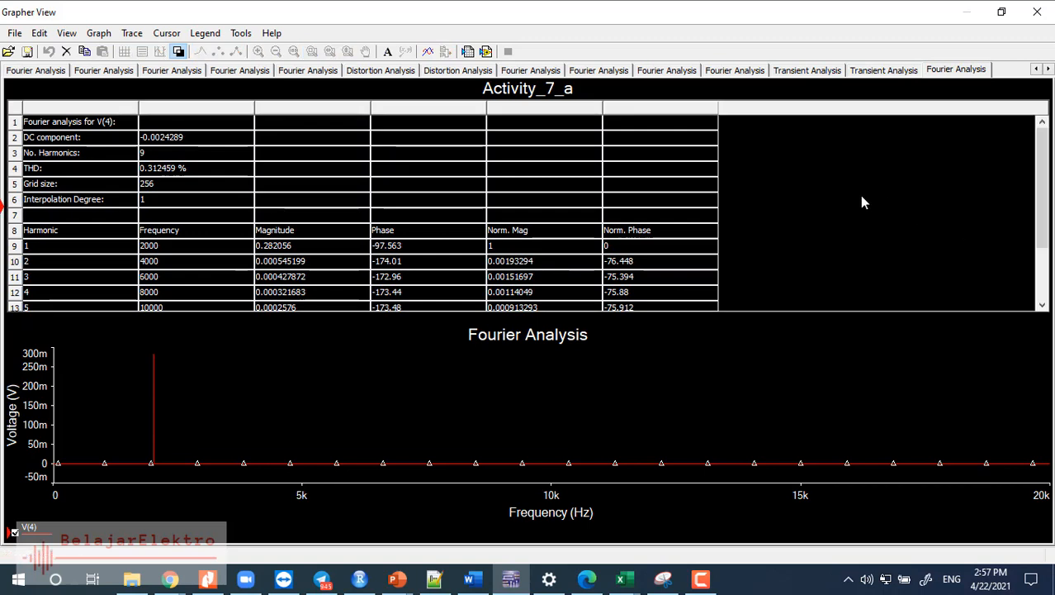
click(154, 262)
click(66, 249)
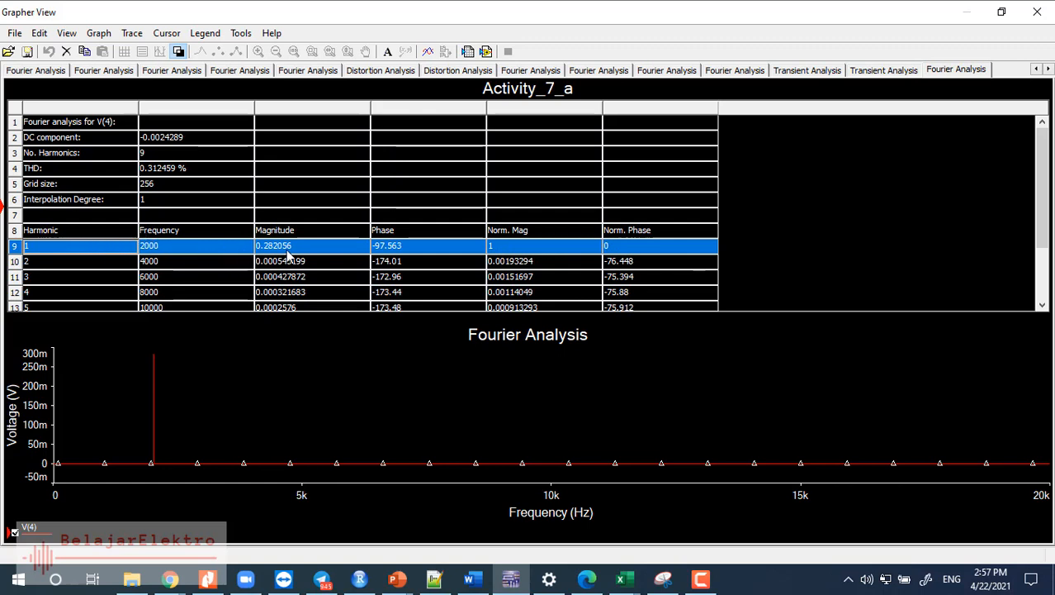
click(84, 265)
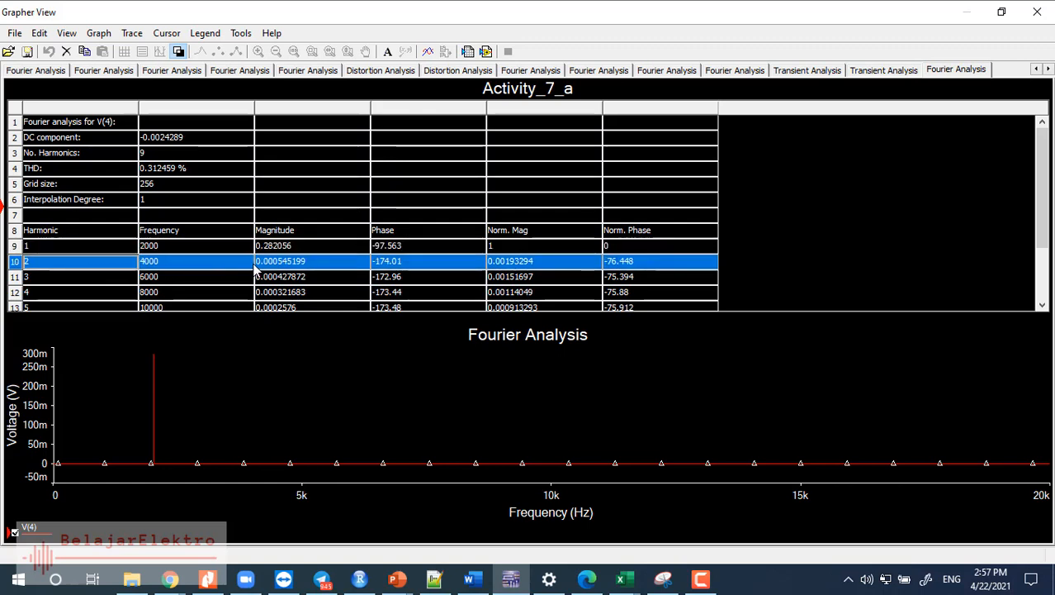
click(190, 283)
scroll(994, 240, down, 2)
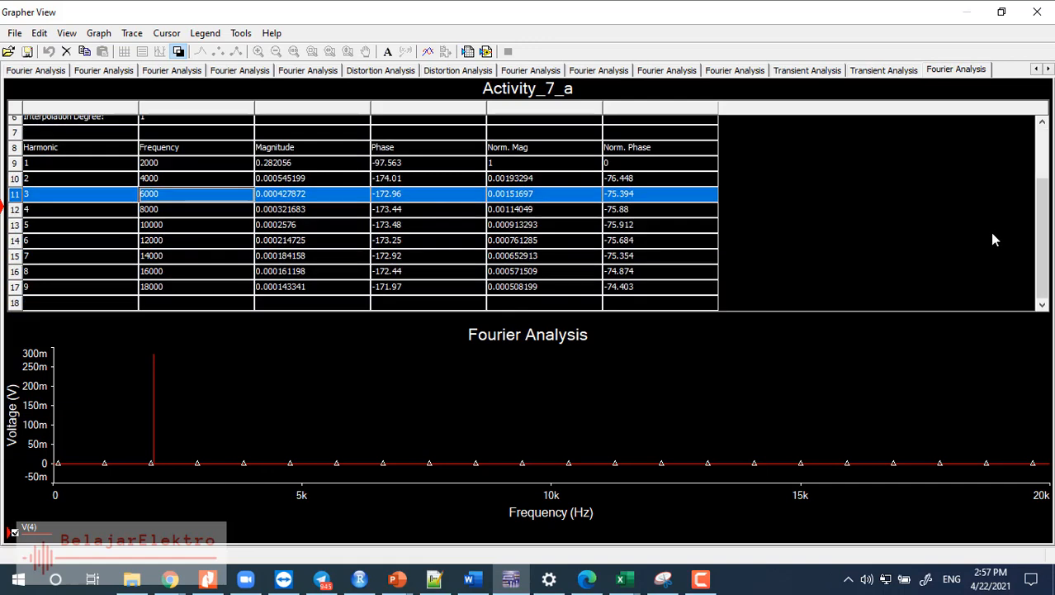
click(203, 231)
scroll(199, 223, up, 2)
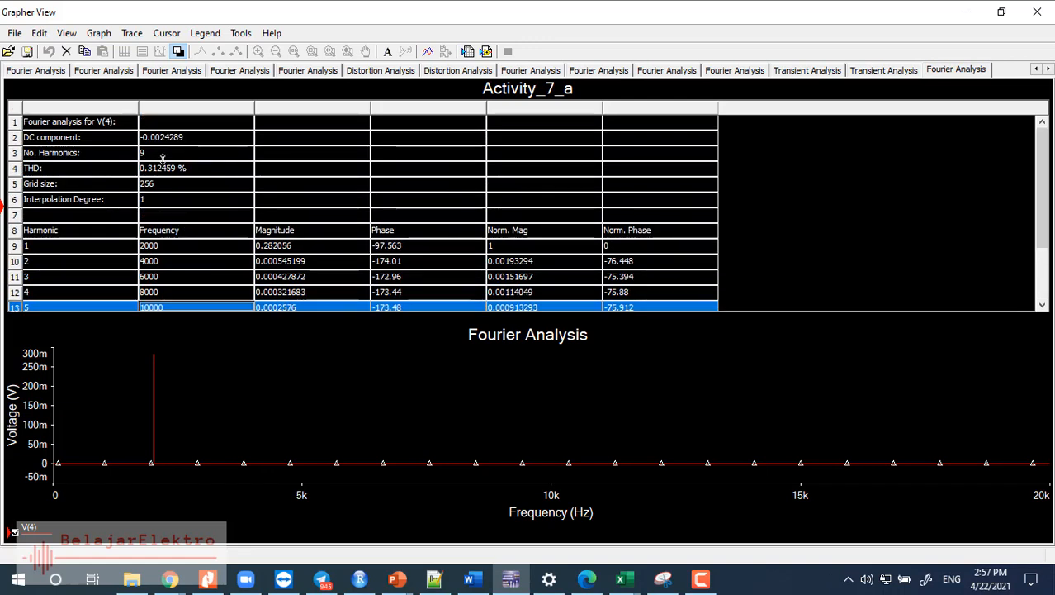
click(194, 173)
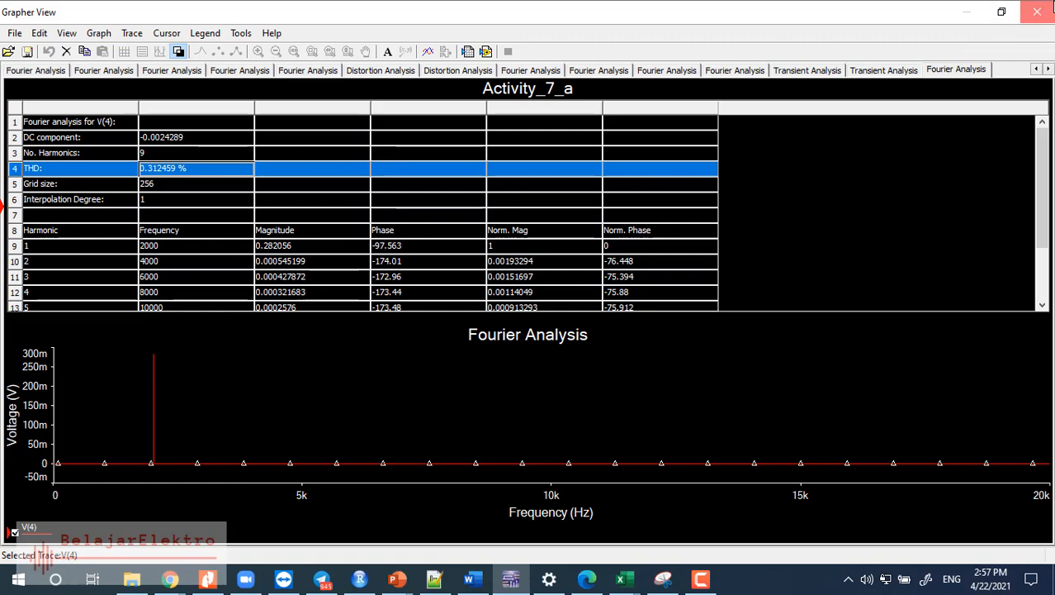
click(1042, 10)
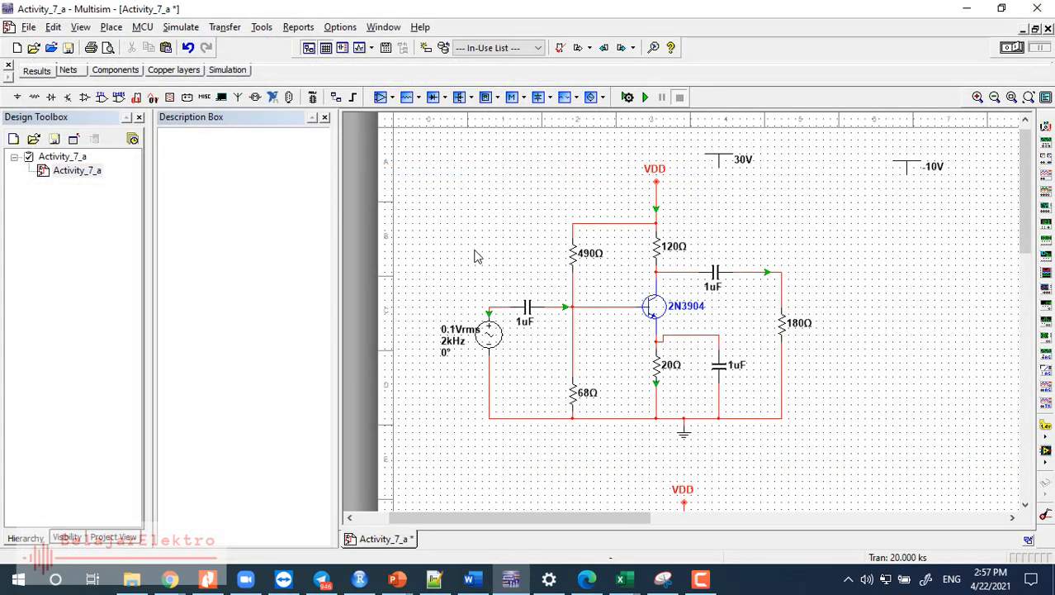
Set the RMS voltage of the AC input source to 5 V
double_click(489, 335)
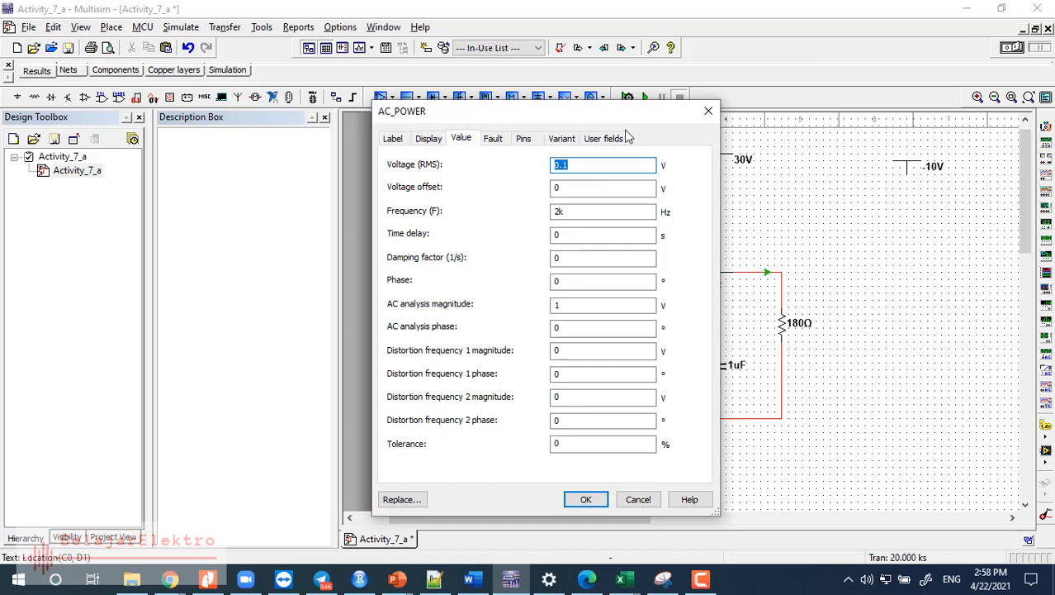
drag(613, 122, 543, 121)
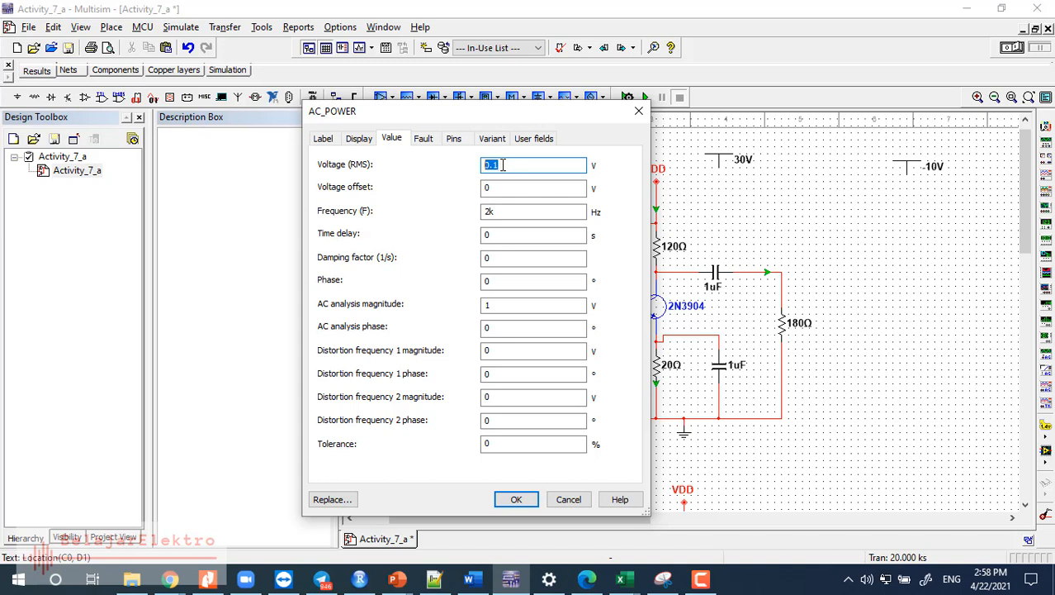
text(4)
click(517, 500)
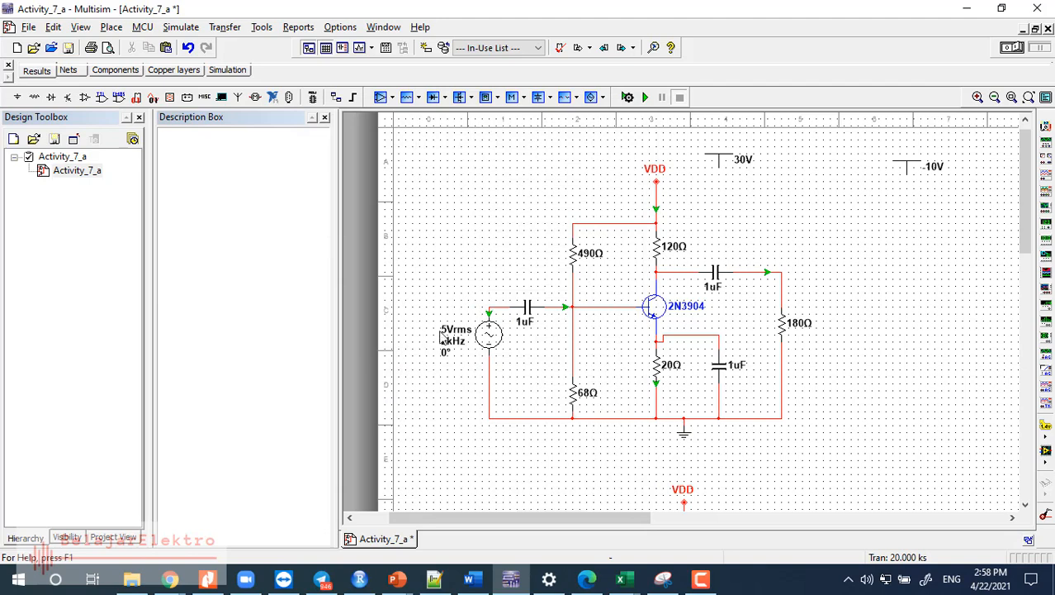
Run the transient analysis of V(4) and V(vi) with the 5 Vrms input and close the waveform graph
click(179, 28)
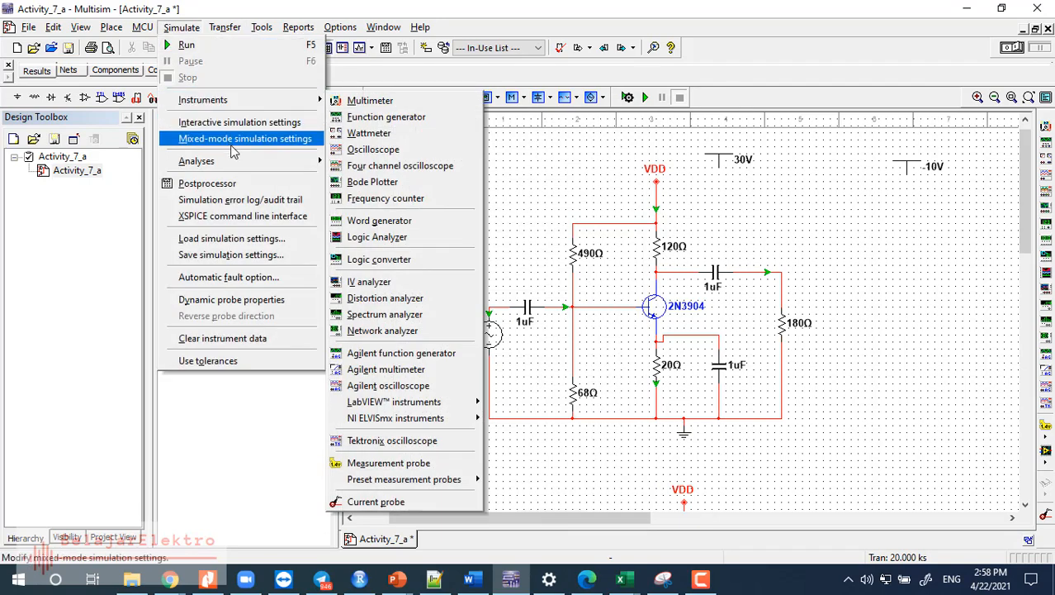
mouse_move(289, 161)
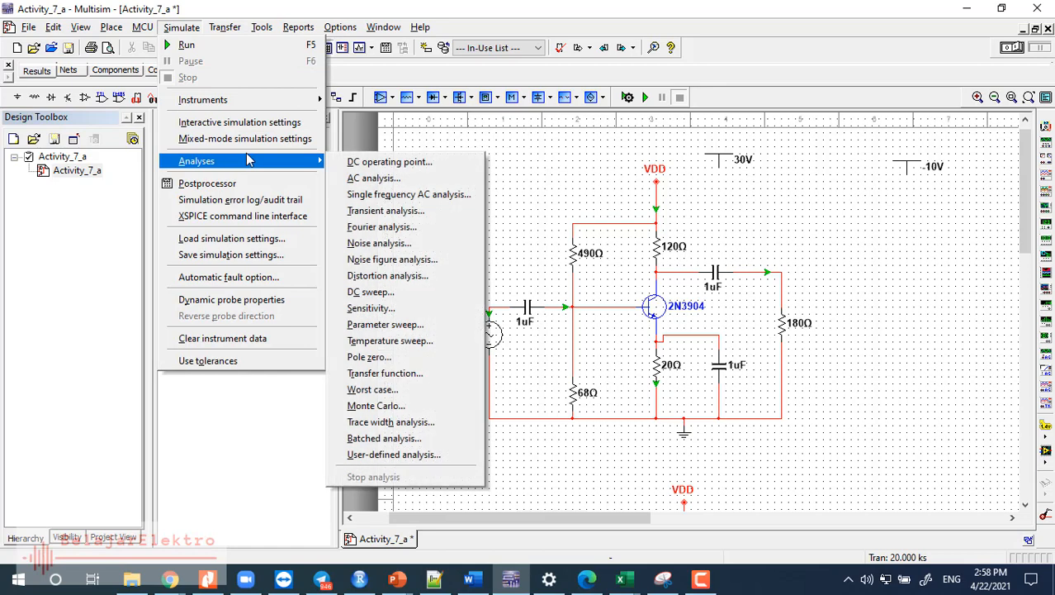
click(388, 226)
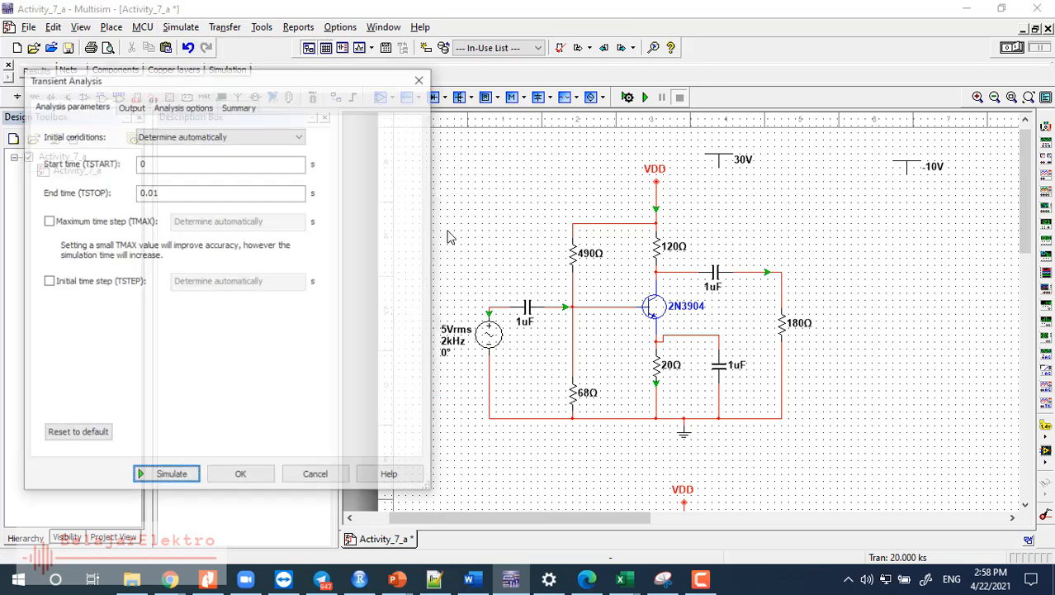
click(165, 470)
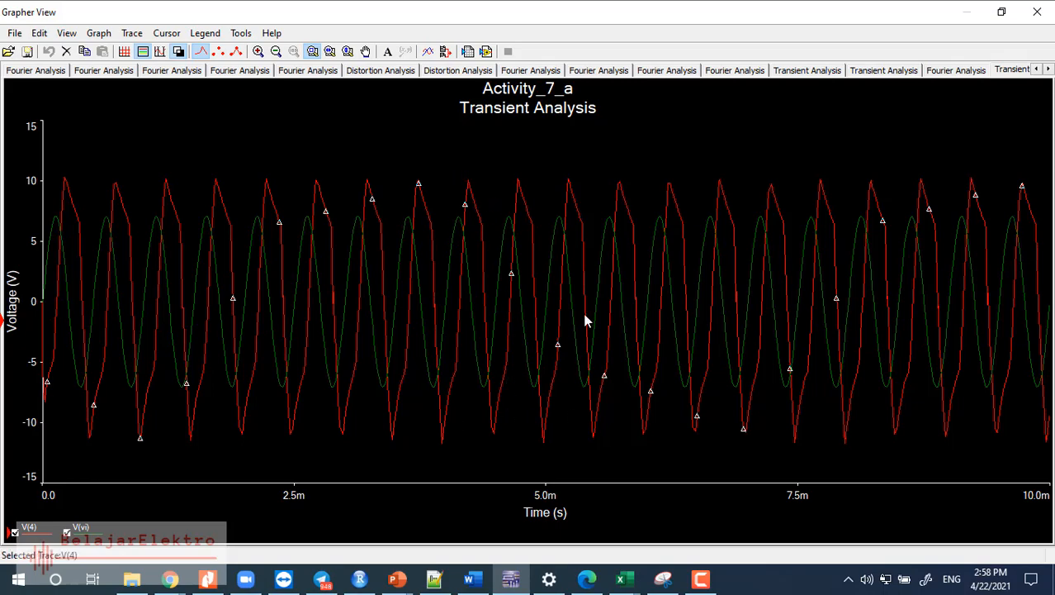
click(1036, 8)
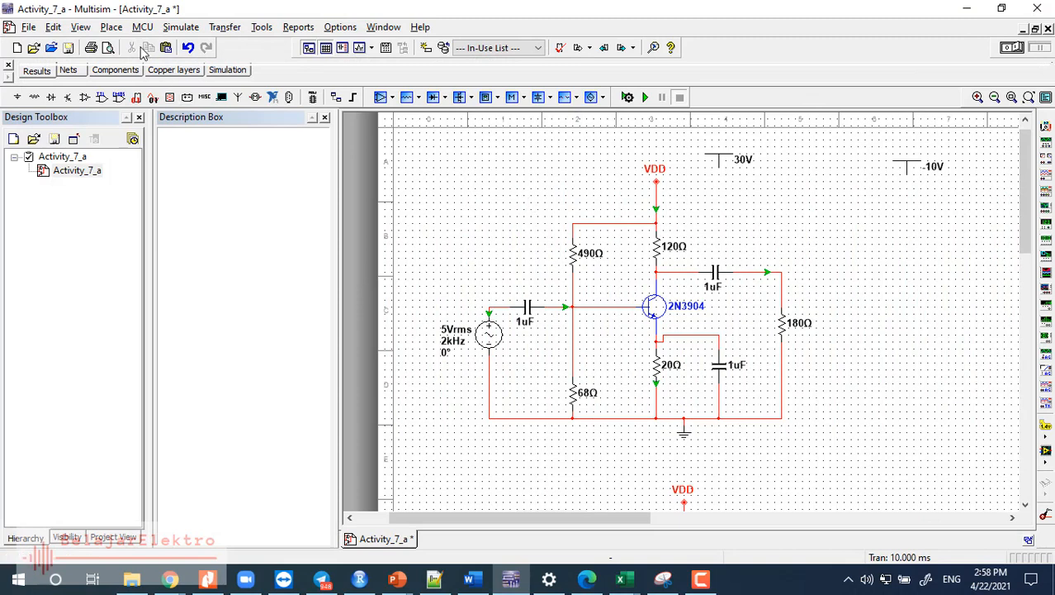
Run the Fourier analysis of the amplifier with the 5 Vrms input, setting the sampling frequency to 4000 Hz
click(170, 30)
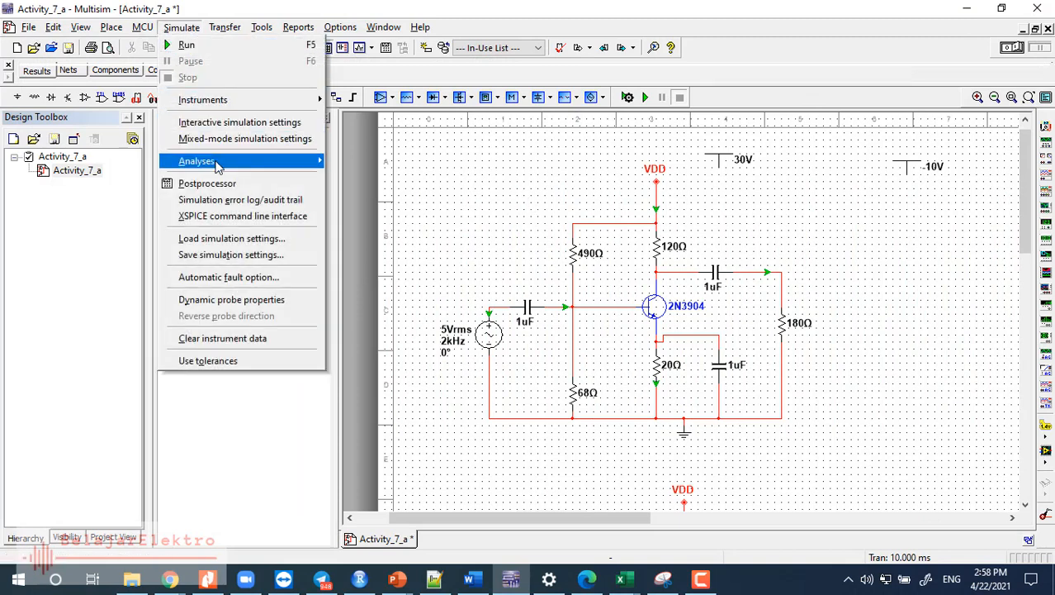
mouse_move(217, 166)
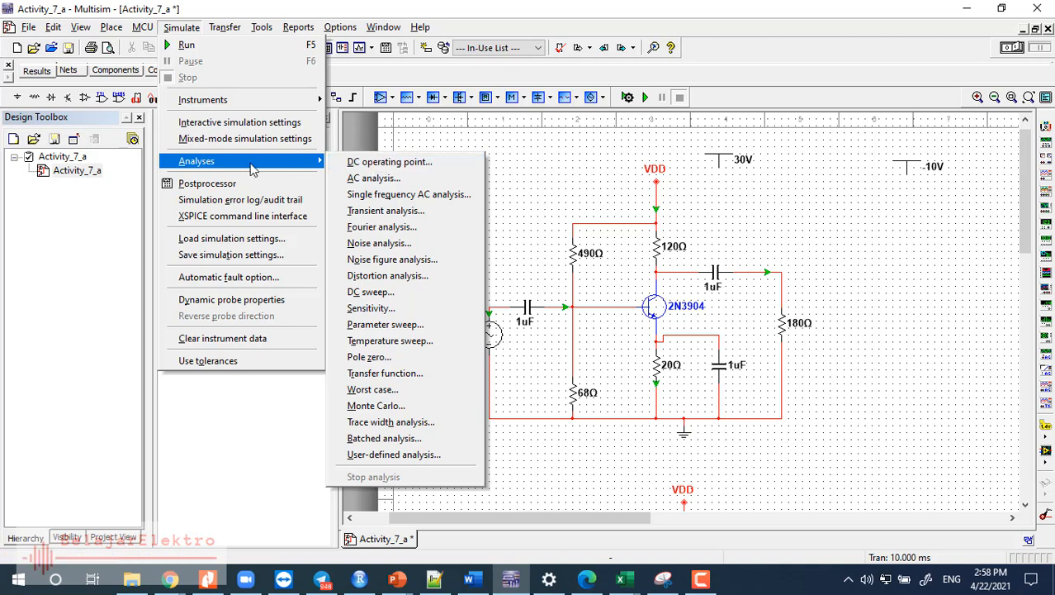
click(424, 226)
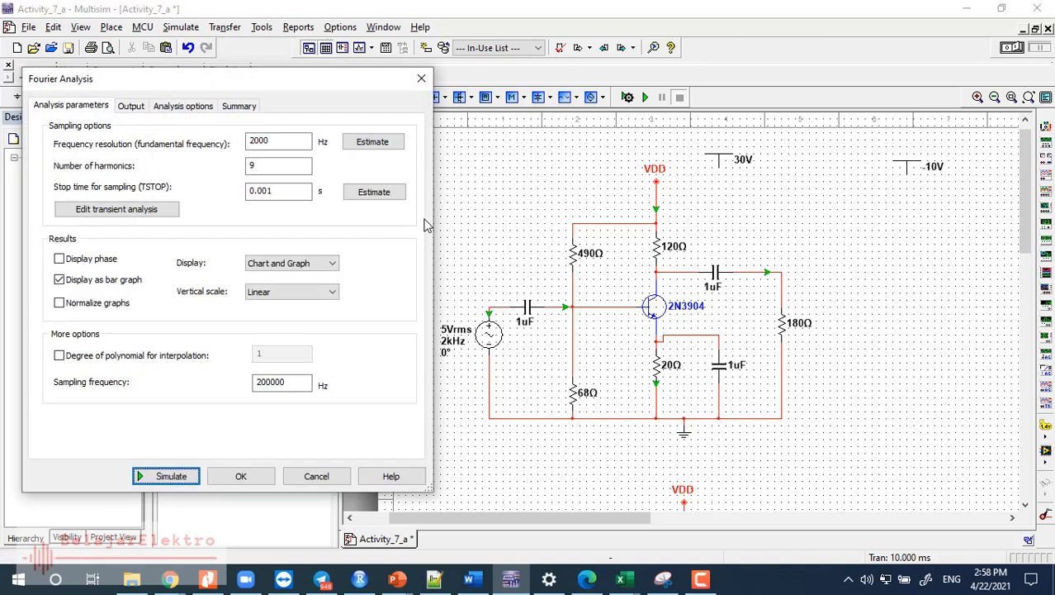
click(289, 142)
click(310, 382)
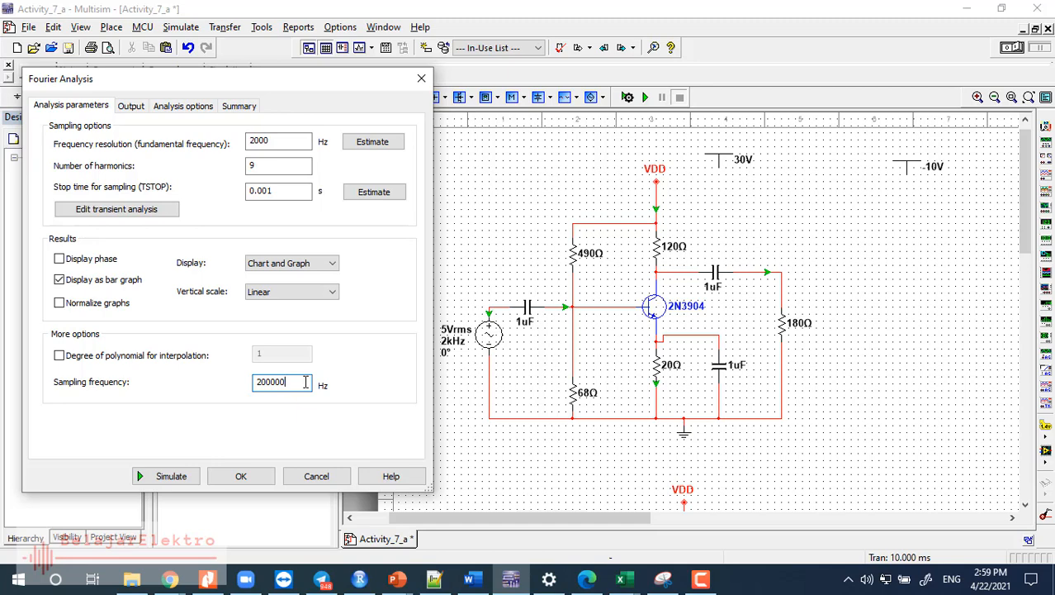
drag(304, 381, 252, 382)
text(4000)
click(174, 477)
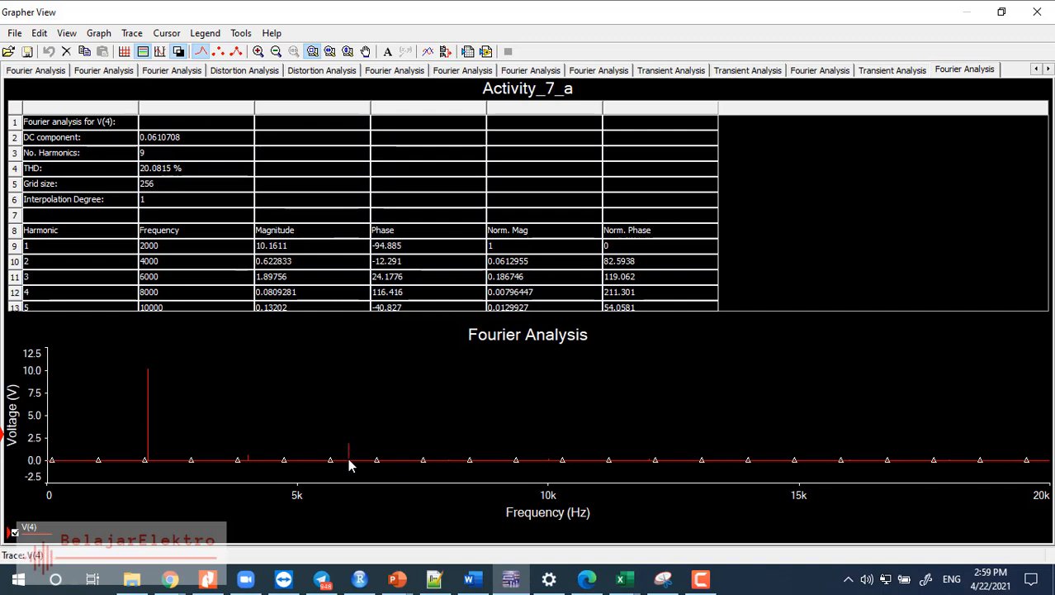
Examine the harmonic magnitudes, especially the third harmonic at 6000 Hz, and the THD in the Fourier table for V(4)
click(183, 283)
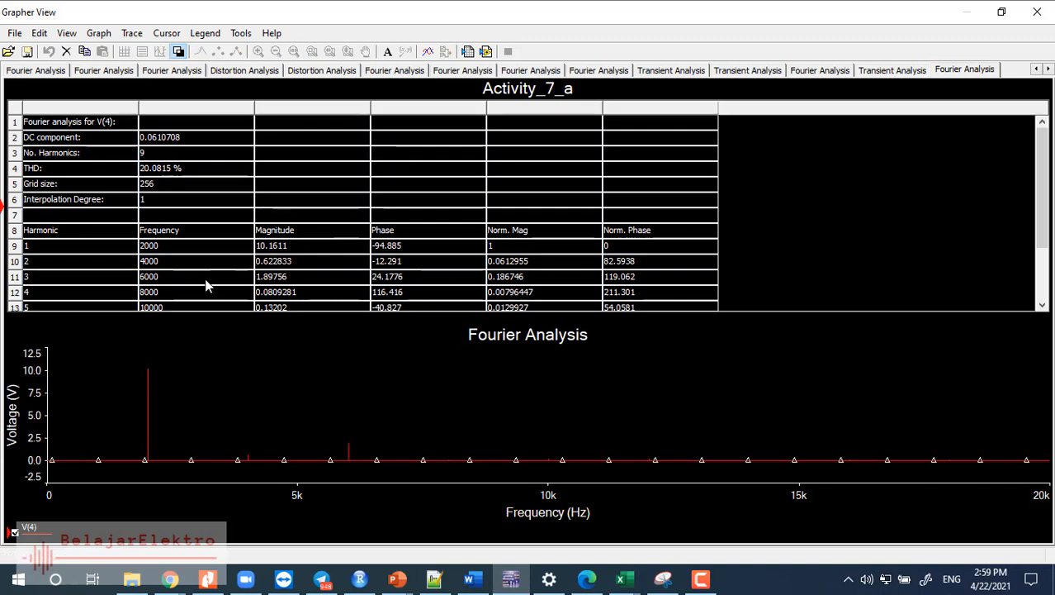
click(160, 282)
scroll(245, 278, down, 1)
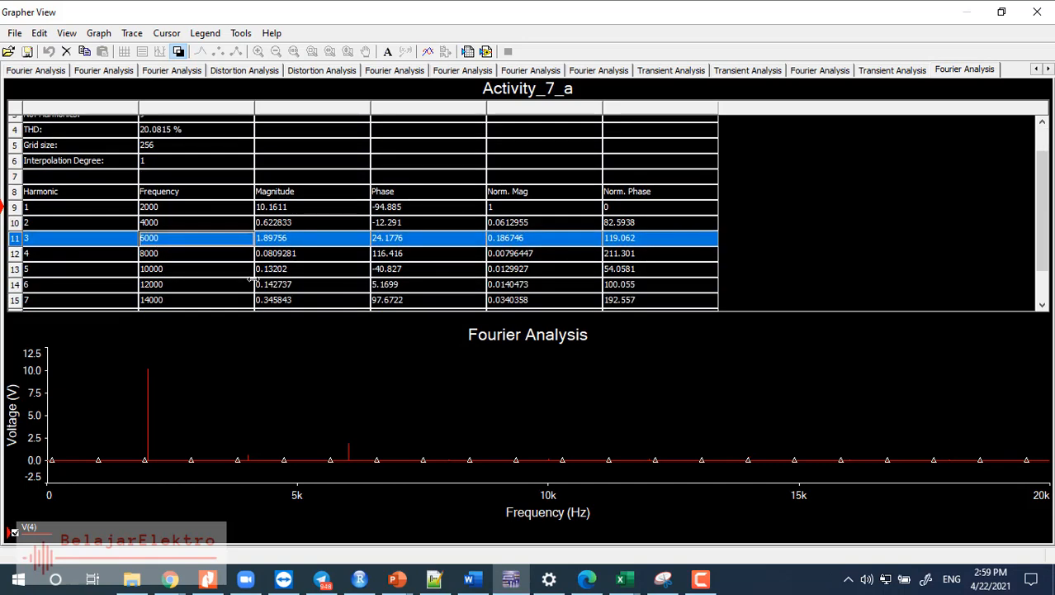
scroll(275, 252, down, 1)
scroll(275, 252, up, 2)
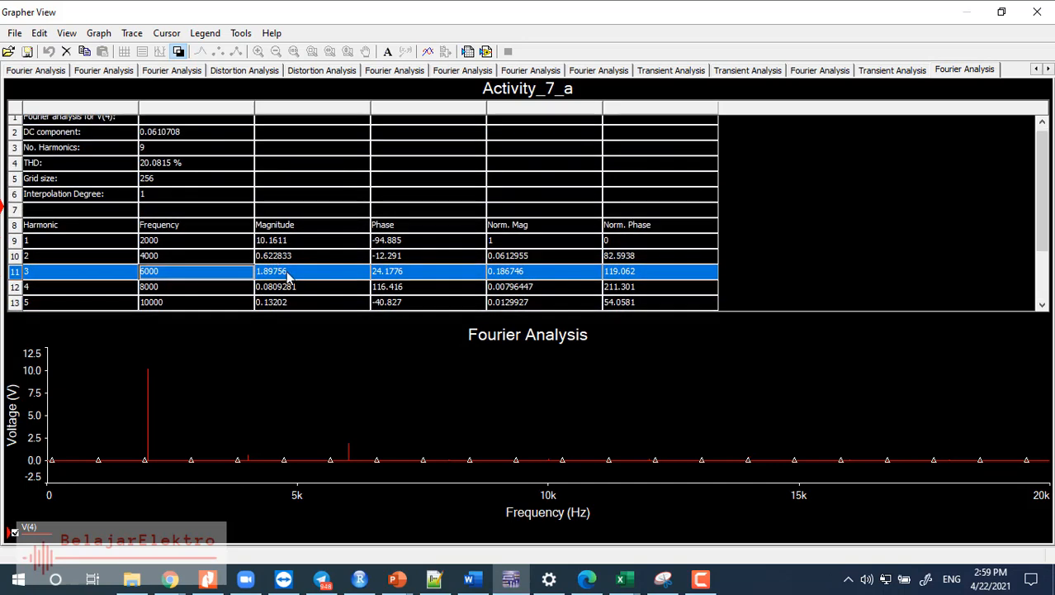
click(290, 259)
click(295, 272)
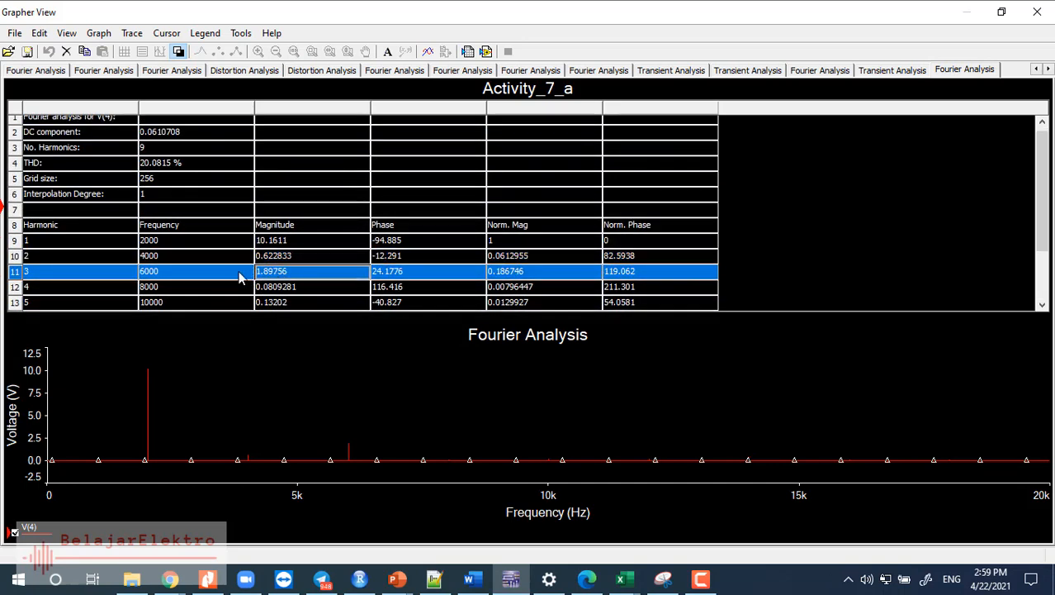
scroll(239, 278, up, 1)
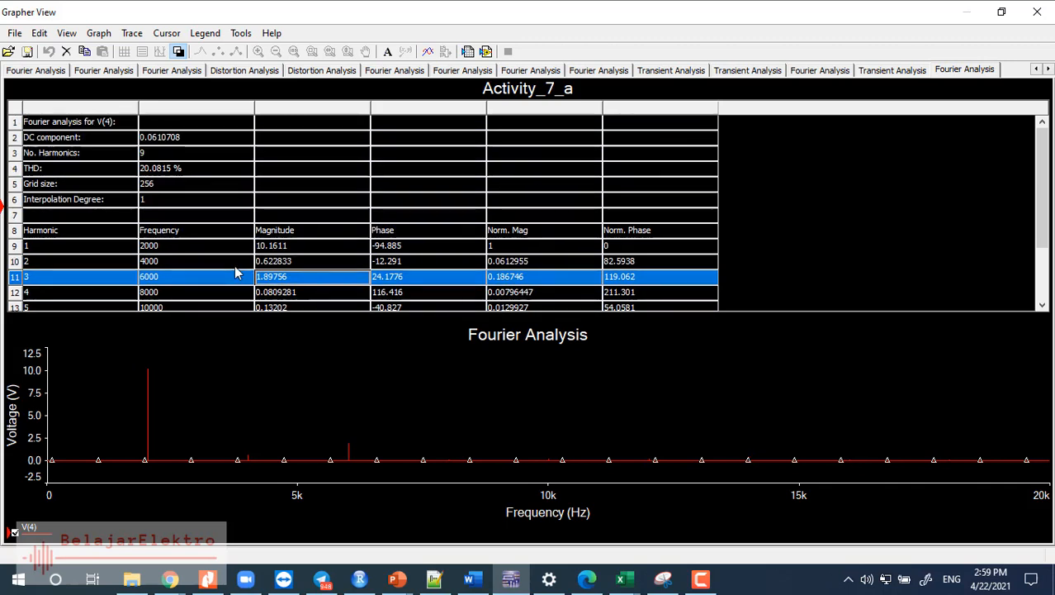
click(195, 170)
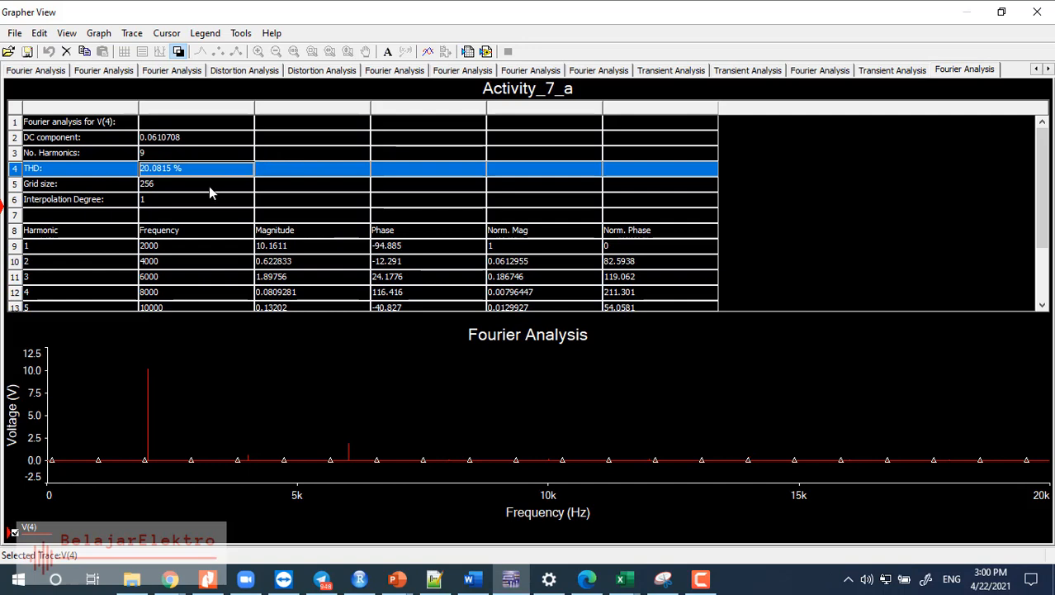
Compare the latest transient waveforms of V(4) and V(vi) with the Fourier results, then close the graph window
click(900, 73)
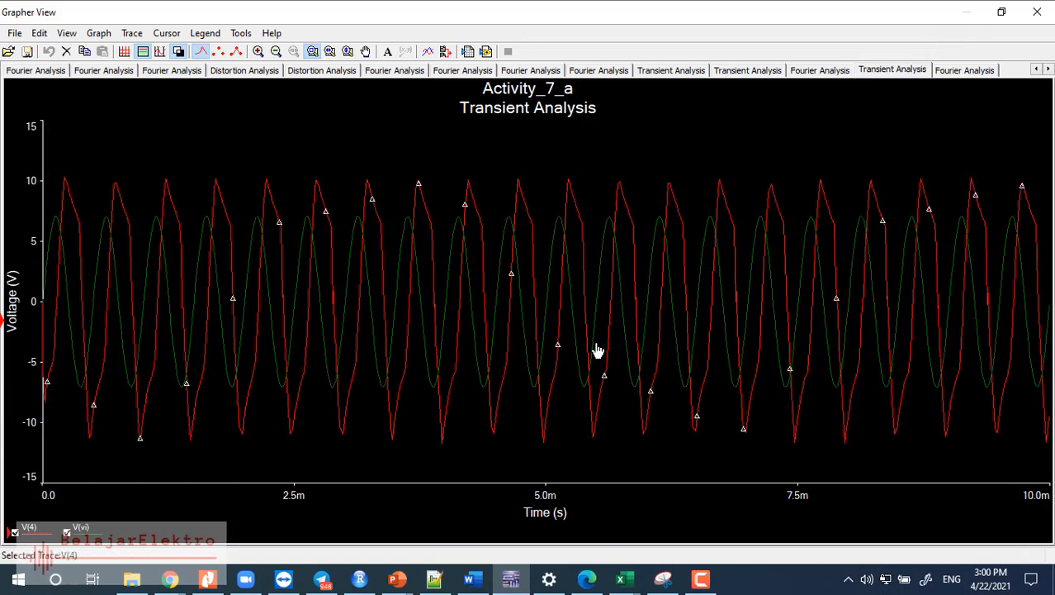
click(695, 347)
click(966, 72)
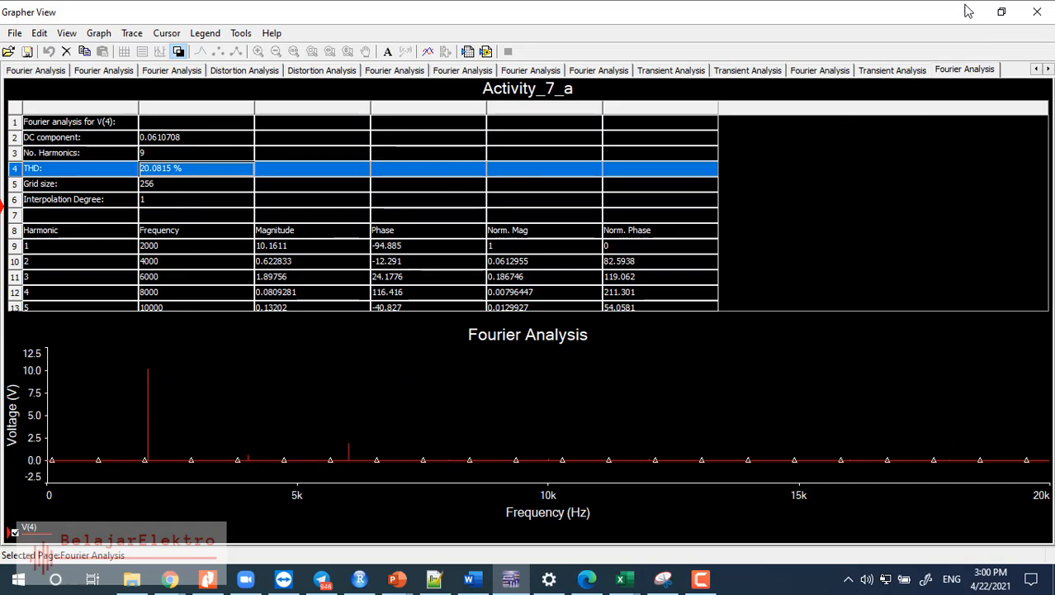
click(1039, 13)
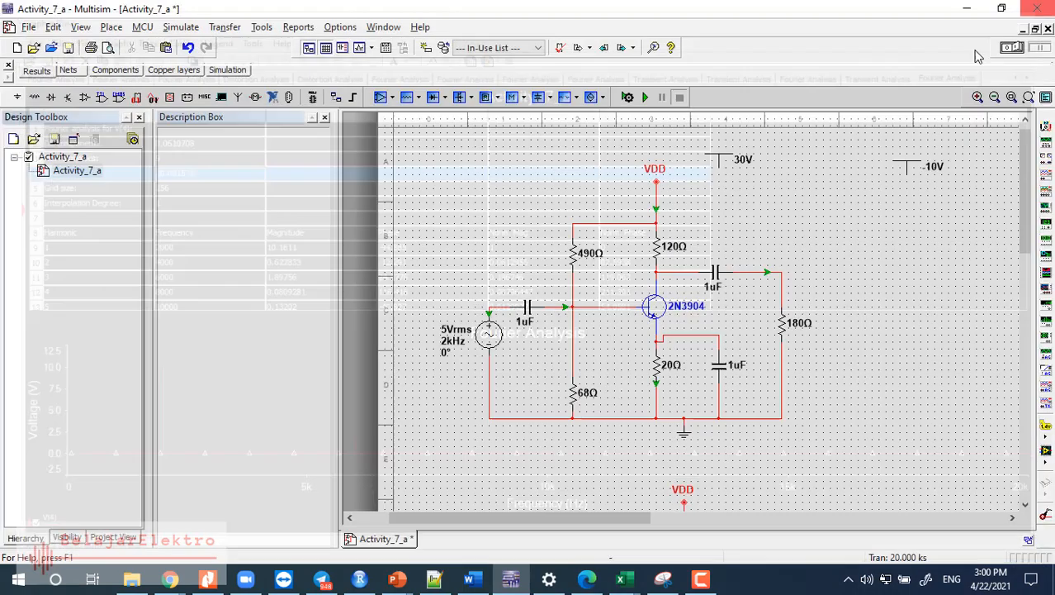